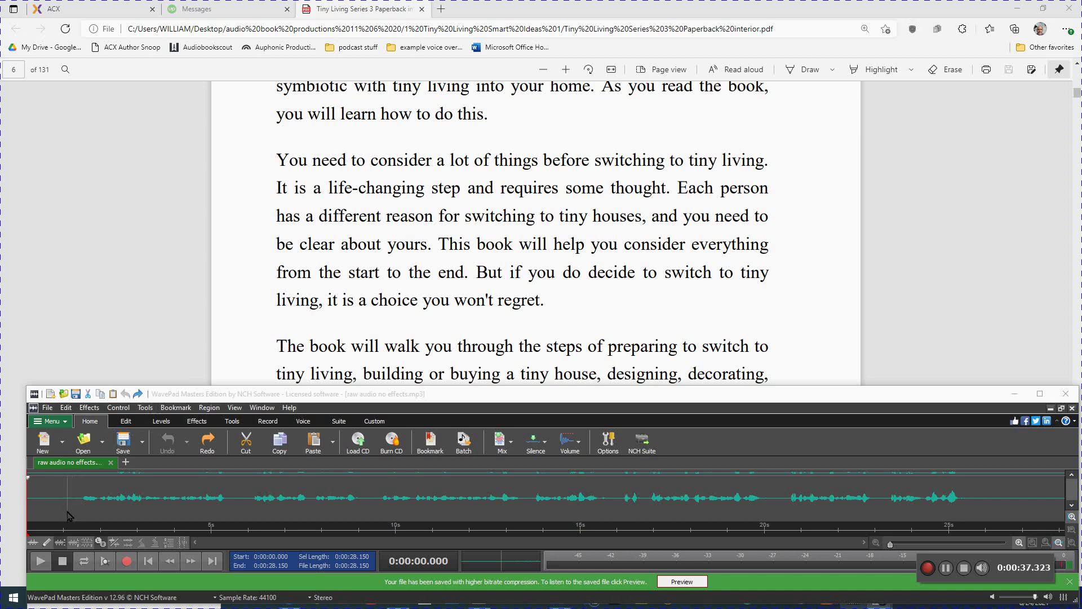
- Run Multi-band Noise Gating on the narration with the gate level at -30 dB
{"action": "right_click", "coordinate": [77, 518]}
{"action": "mouse_move", "coordinate": [150, 475]}
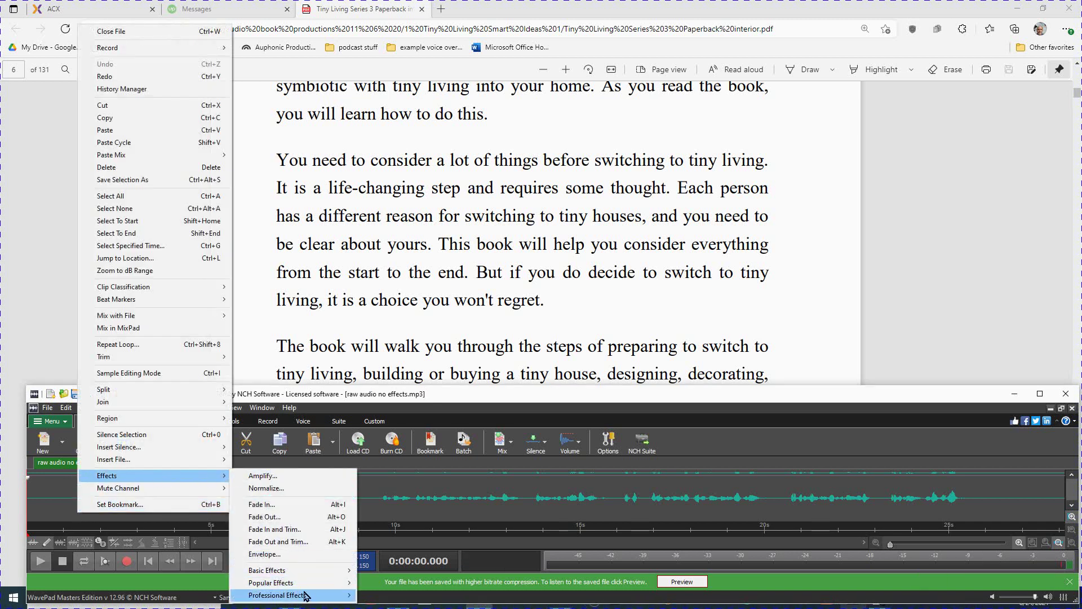
{"action": "mouse_move", "coordinate": [288, 595]}
{"action": "mouse_move", "coordinate": [410, 495]}
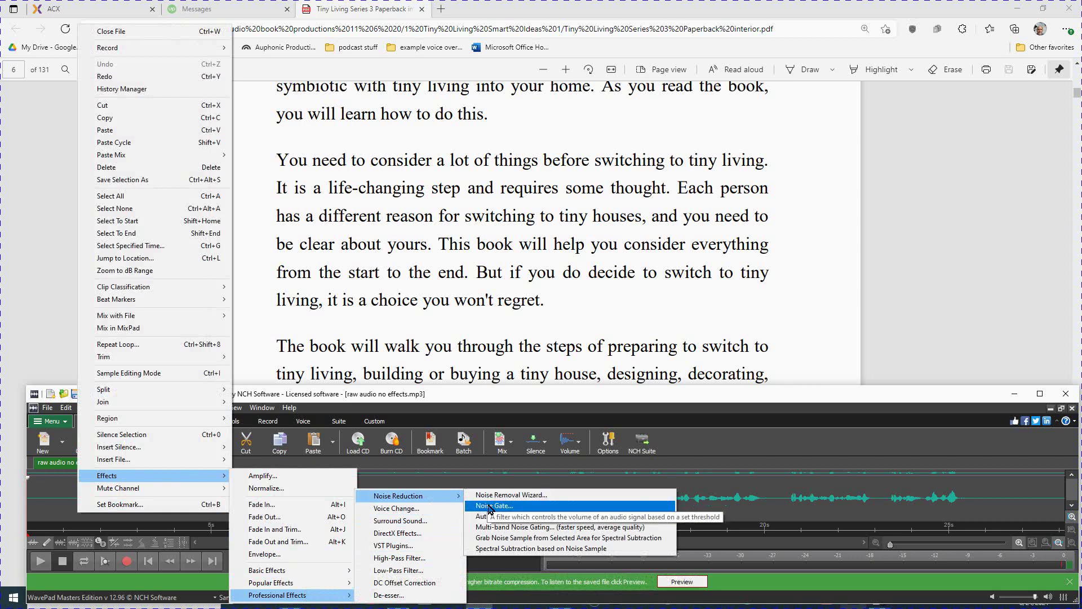
{"action": "left_click", "coordinate": [499, 533]}
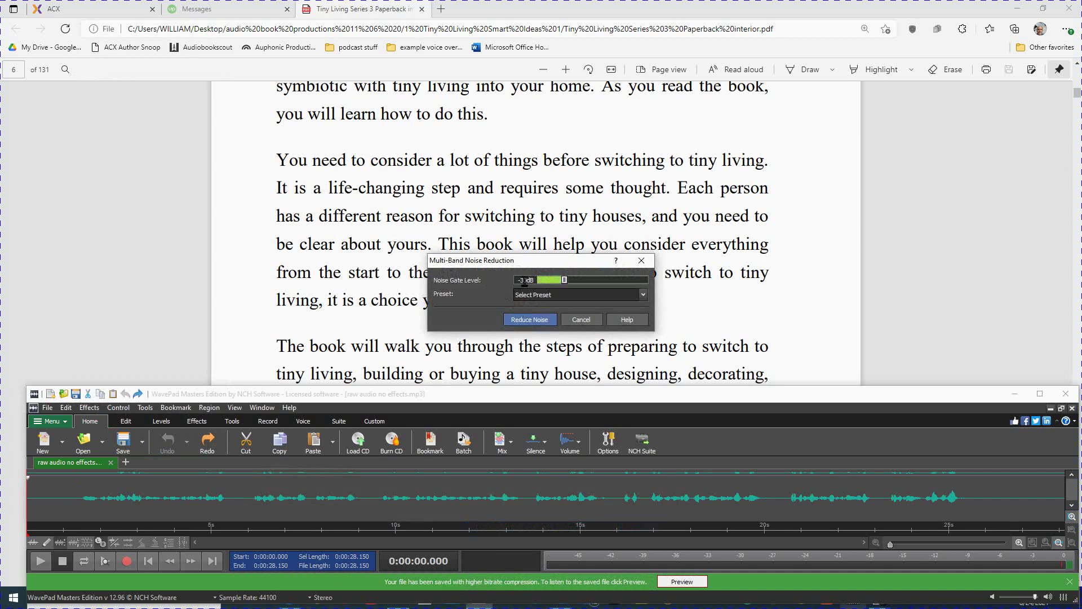
{"action": "type", "text": "0"}
{"action": "left_click", "coordinate": [526, 323]}
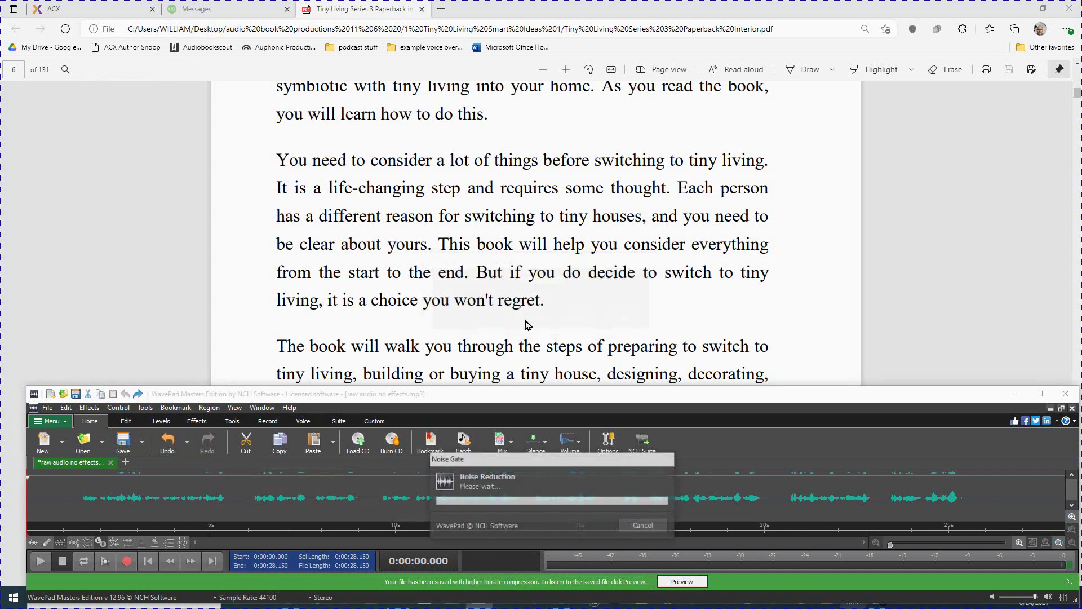
- Normalize the narration to Average Loudness (RMS) at -16 dB
{"action": "right_click", "coordinate": [68, 510]}
{"action": "left_click", "coordinate": [257, 483]}
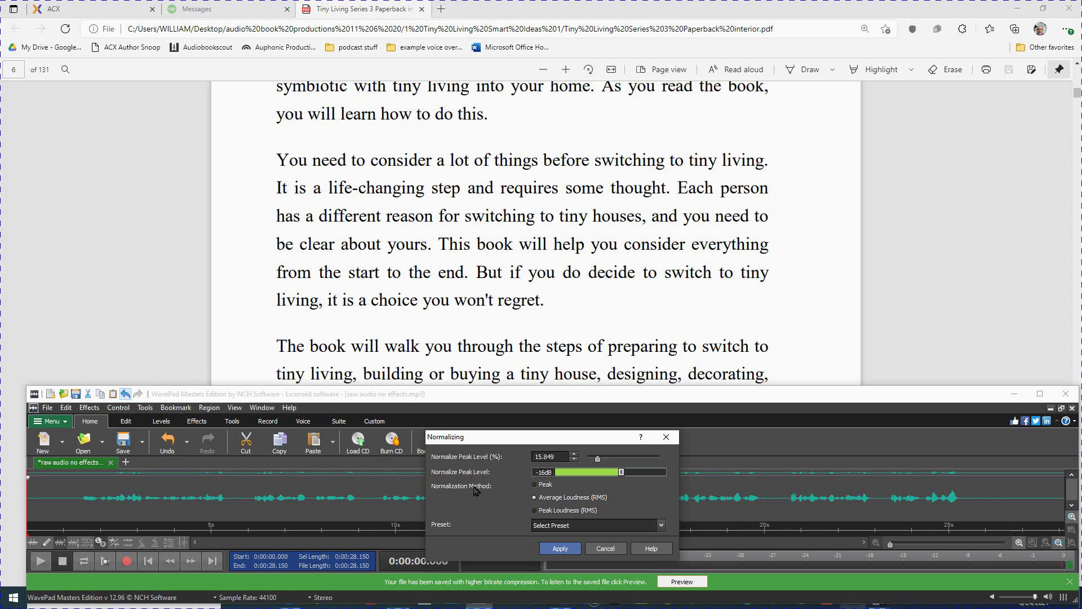
{"action": "left_click", "coordinate": [562, 549]}
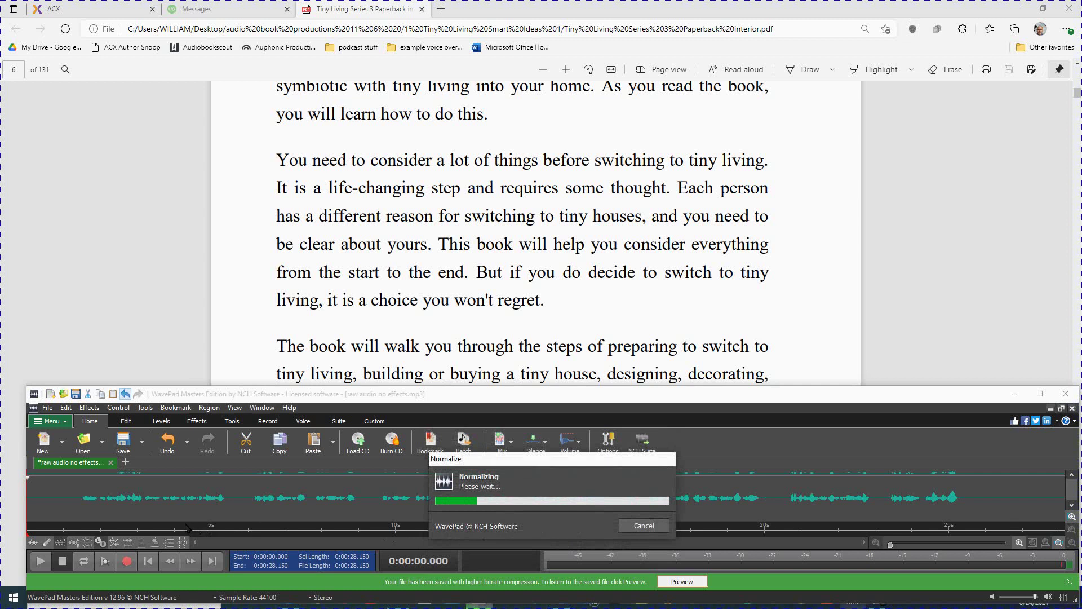
- Amplify the narration with a 70% (-3 dB) gain
{"action": "right_click", "coordinate": [141, 513]}
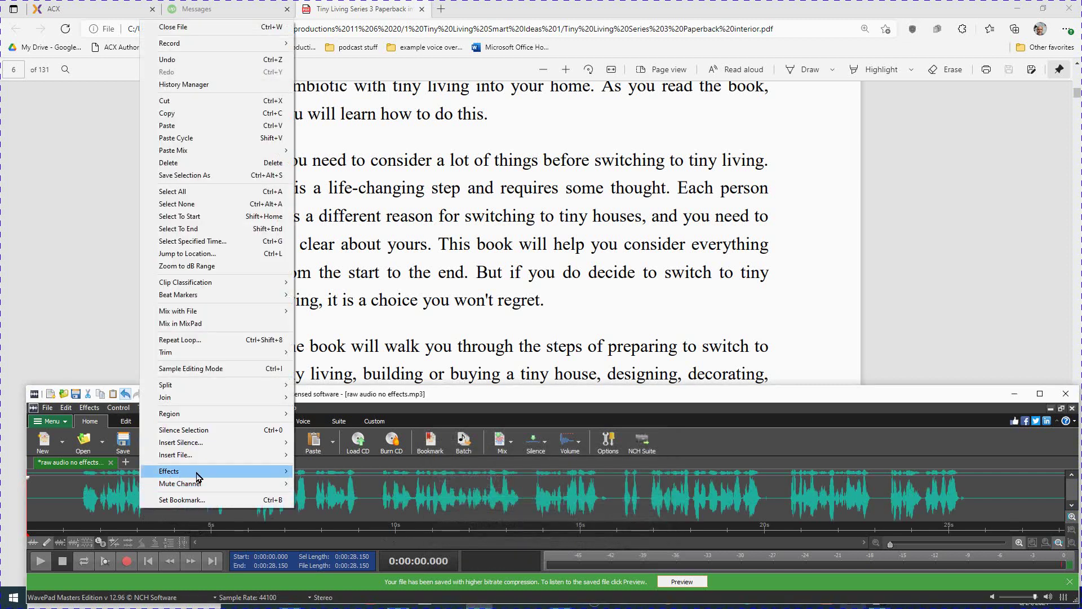
{"action": "left_click", "coordinate": [322, 474]}
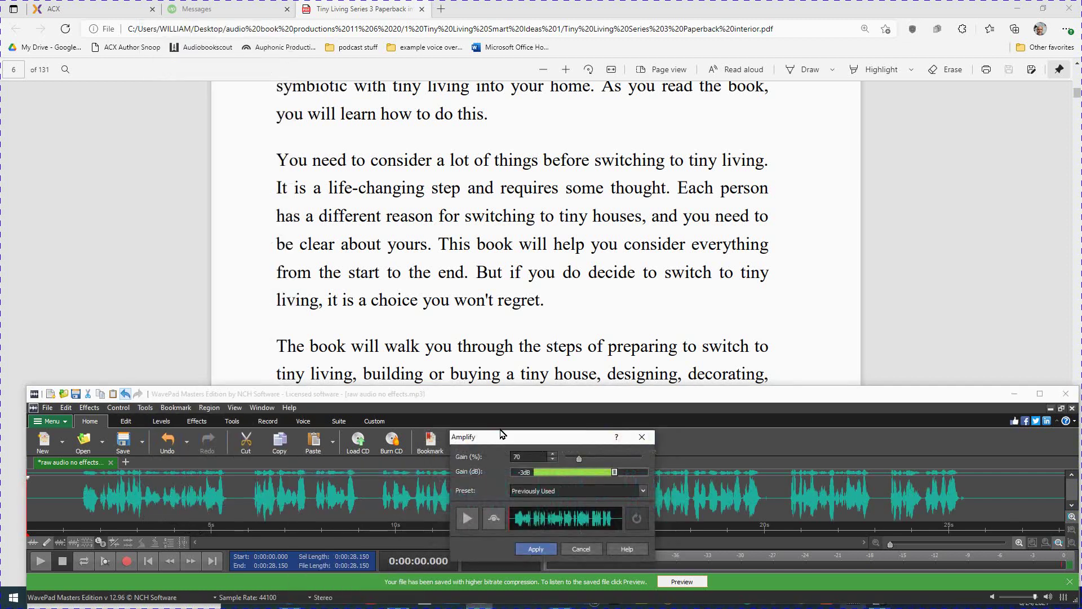
{"action": "left_click_drag", "start_coordinate": [528, 436], "coordinate": [511, 351]}
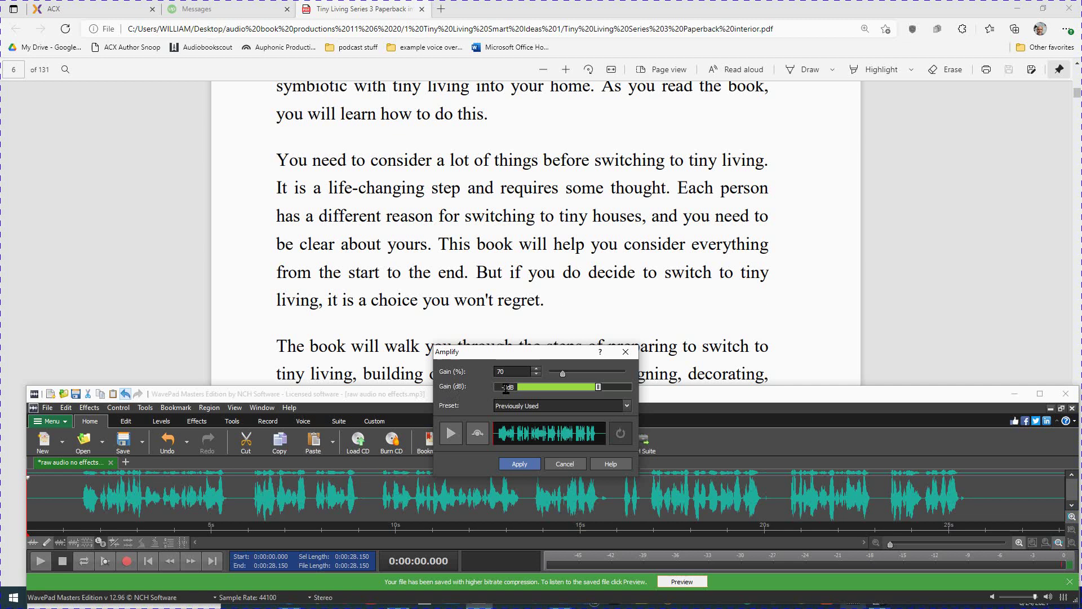
{"action": "left_click", "coordinate": [515, 463]}
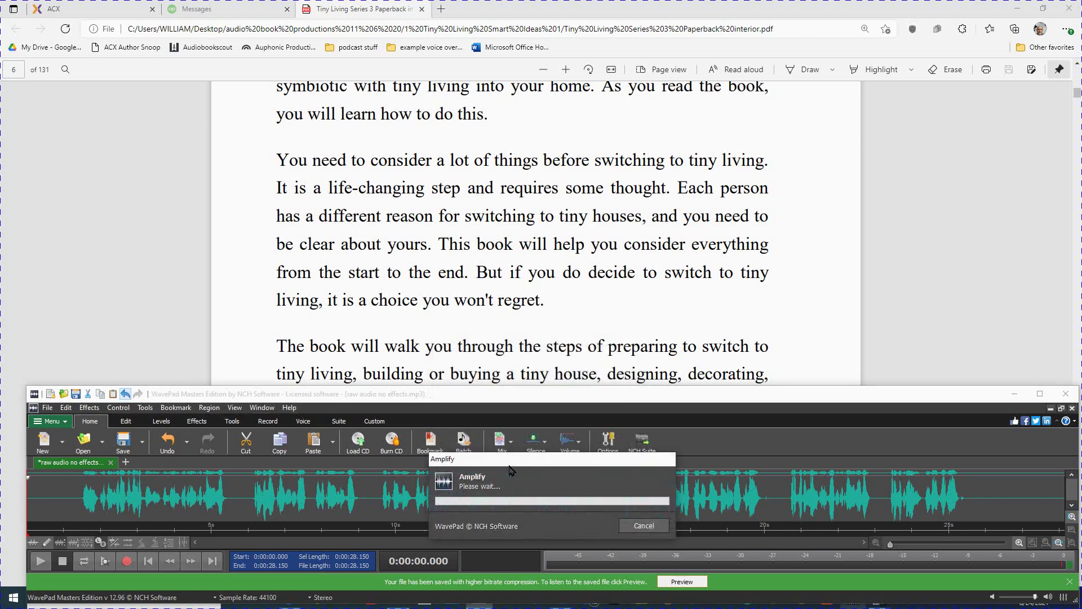
- Apply the Noise Gate effect to the entire narration
{"action": "right_click", "coordinate": [83, 516]}
{"action": "mouse_move", "coordinate": [157, 476]}
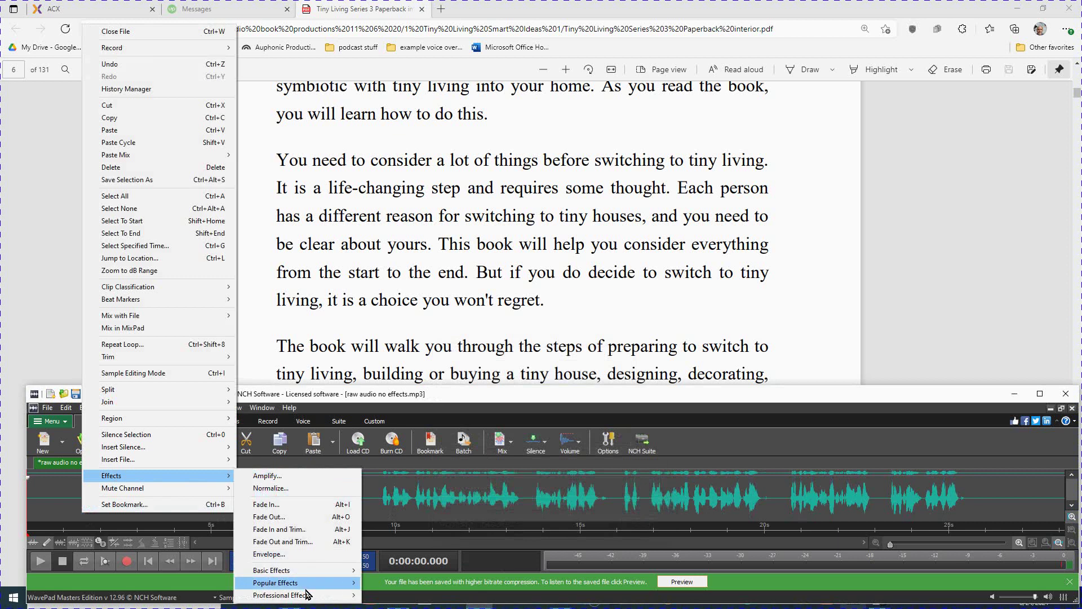
{"action": "mouse_move", "coordinate": [403, 496]}
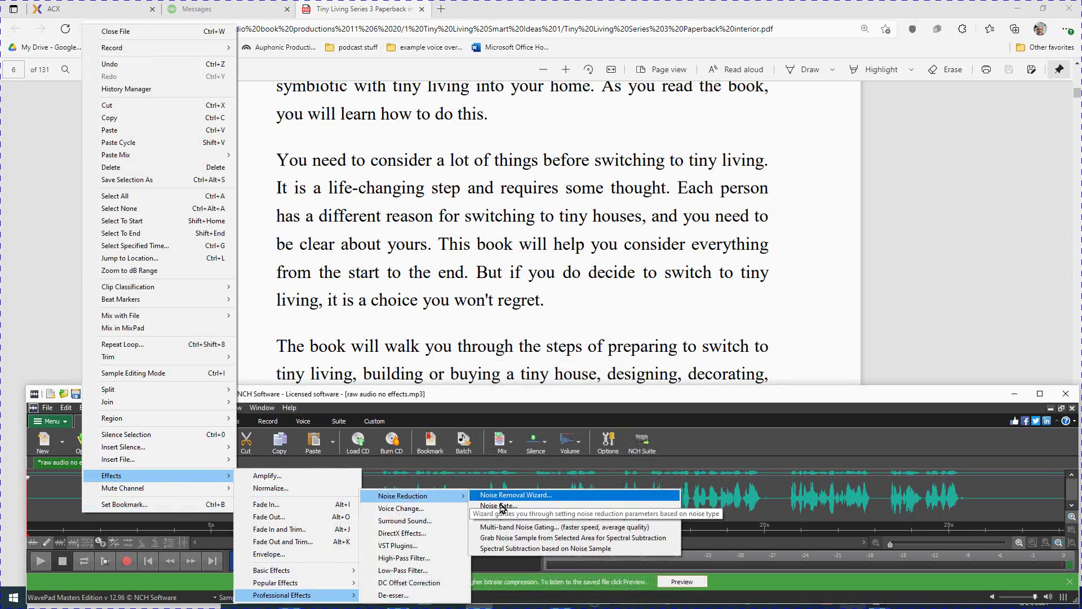
{"action": "left_click", "coordinate": [502, 506]}
{"action": "left_click", "coordinate": [532, 320]}
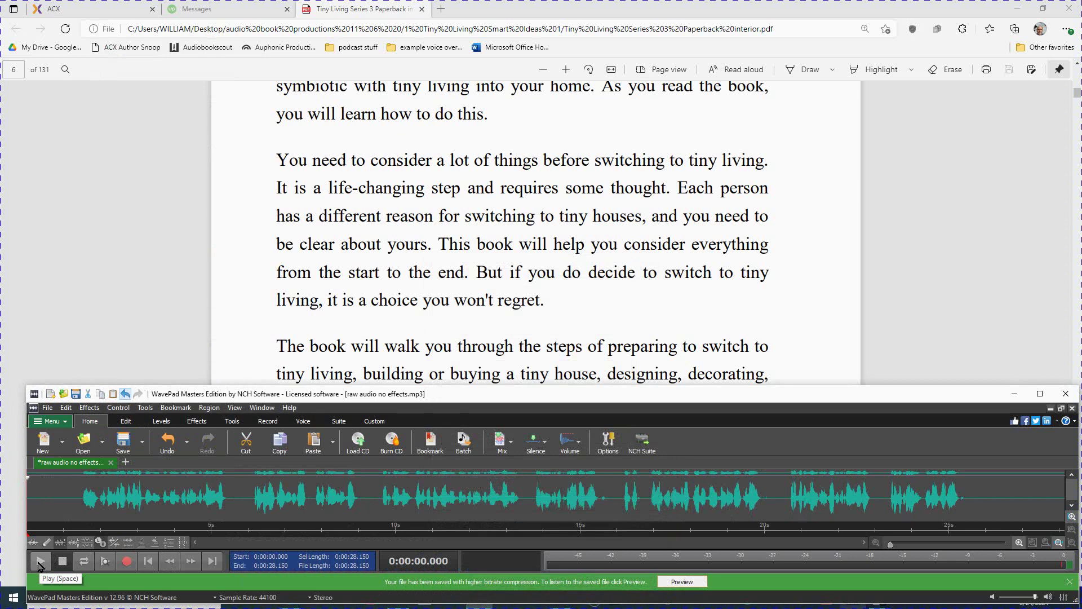
{"action": "left_click", "coordinate": [39, 562]}
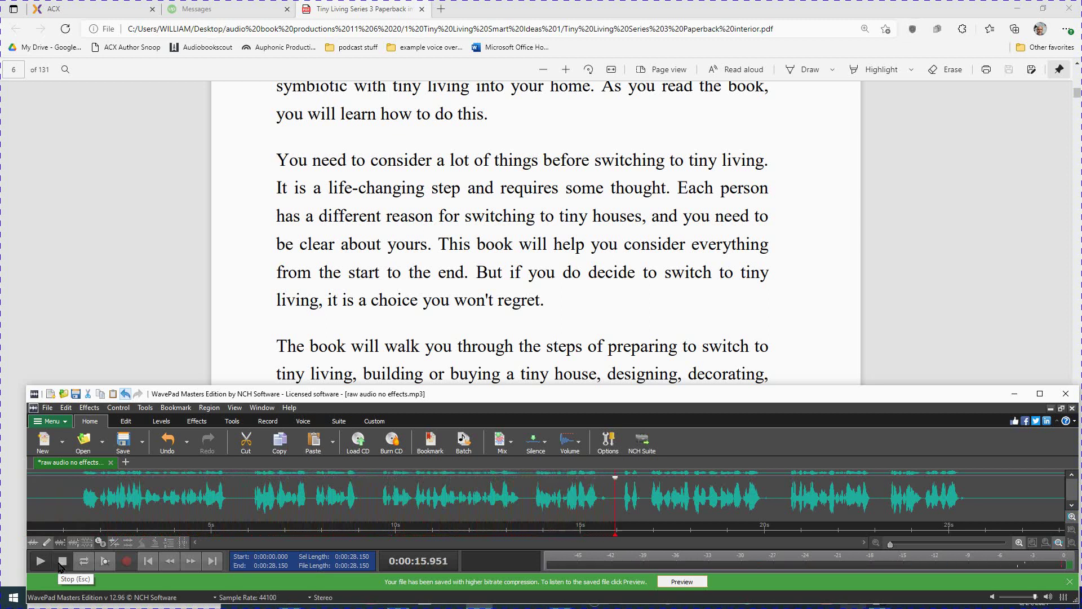
{"action": "left_click", "coordinate": [61, 567]}
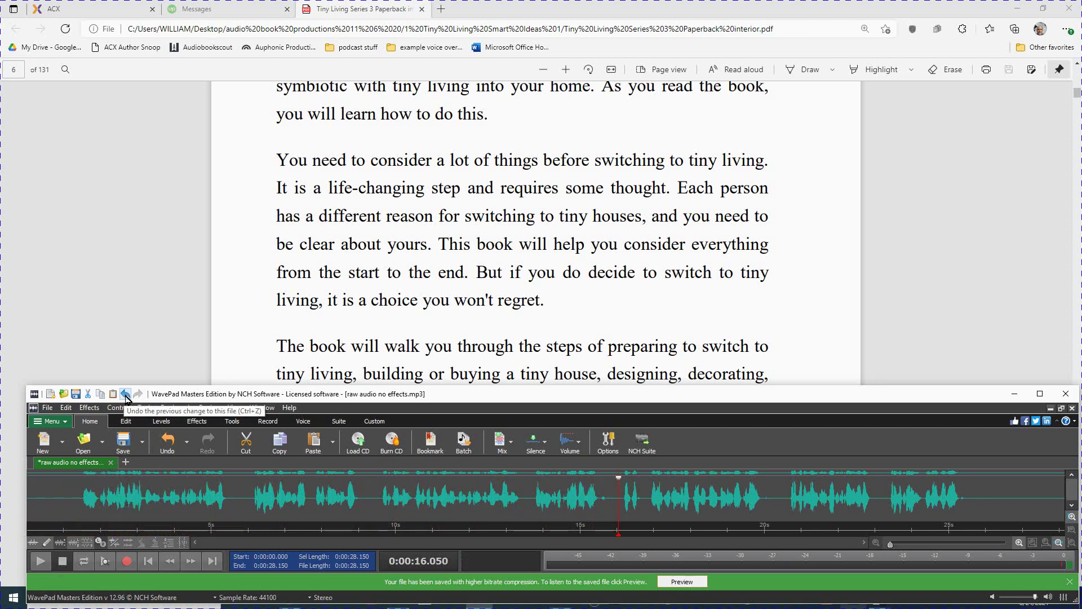
- Undo every applied effect until Undo is greyed out
{"action": "left_click", "coordinate": [125, 395]}
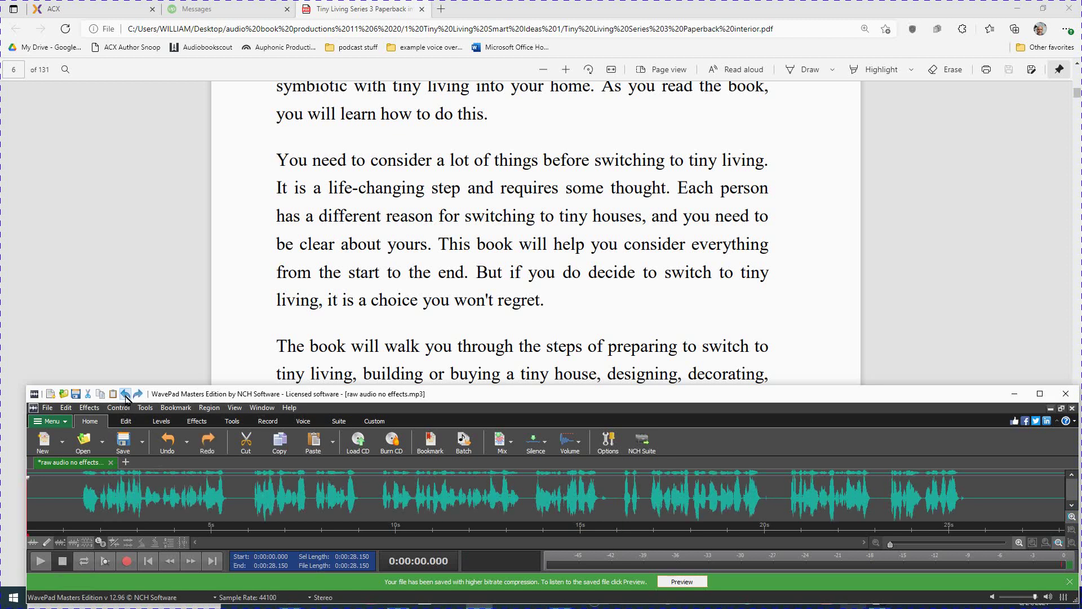
{"action": "left_click", "coordinate": [125, 395]}
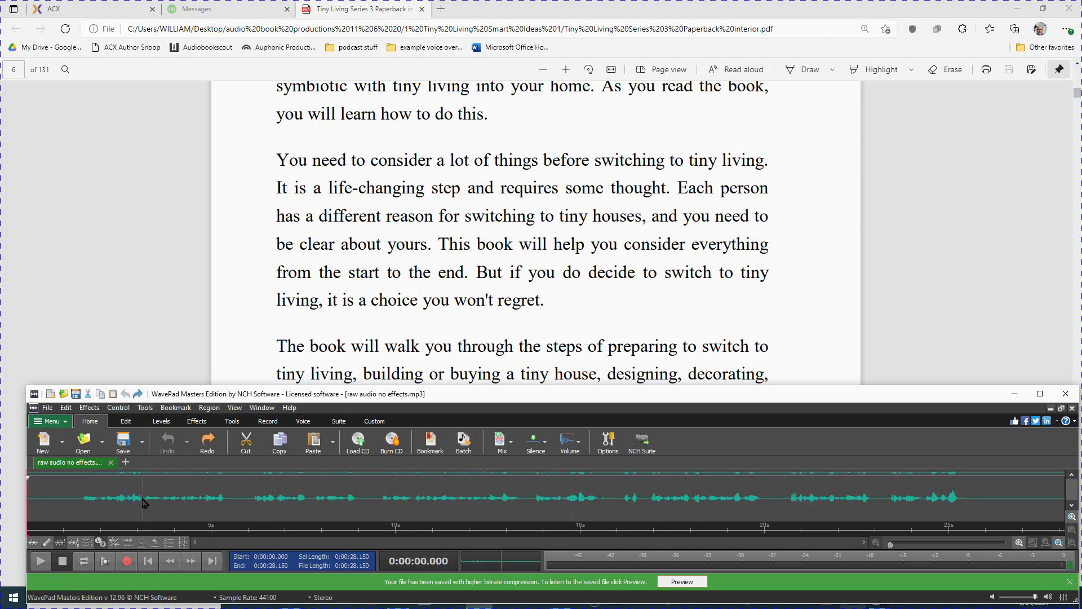
- Select a brief silent slice at the start and grab it as the spectral subtraction noise sample
{"action": "left_click", "coordinate": [40, 494]}
{"action": "left_click_drag", "start_coordinate": [42, 494], "coordinate": [51, 501]}
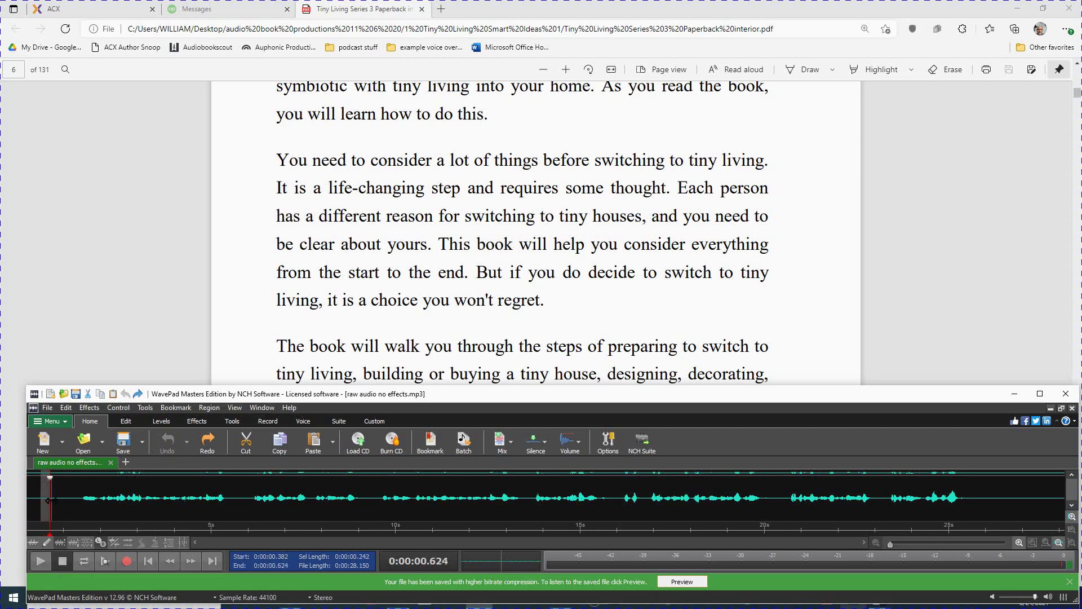
{"action": "right_click", "coordinate": [78, 519]}
{"action": "mouse_move", "coordinate": [153, 476]}
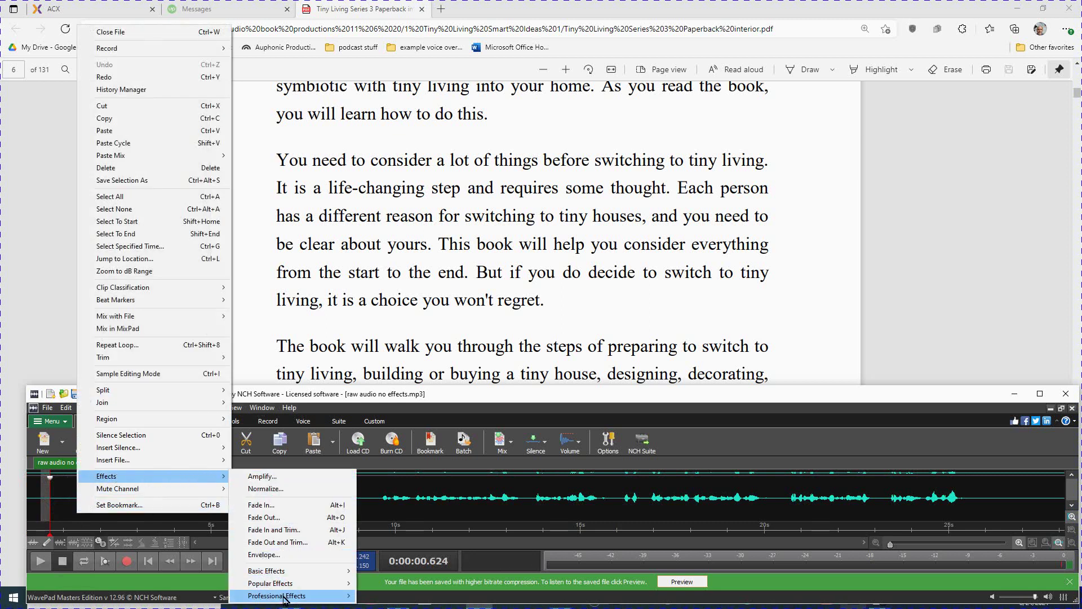
{"action": "mouse_move", "coordinate": [277, 595]}
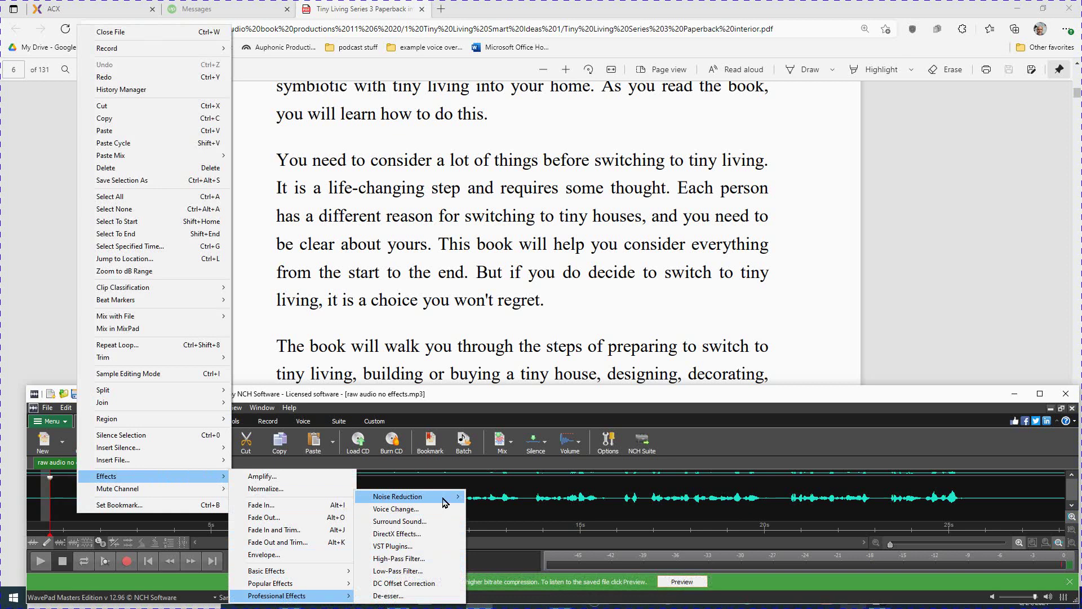
{"action": "mouse_move", "coordinate": [406, 496]}
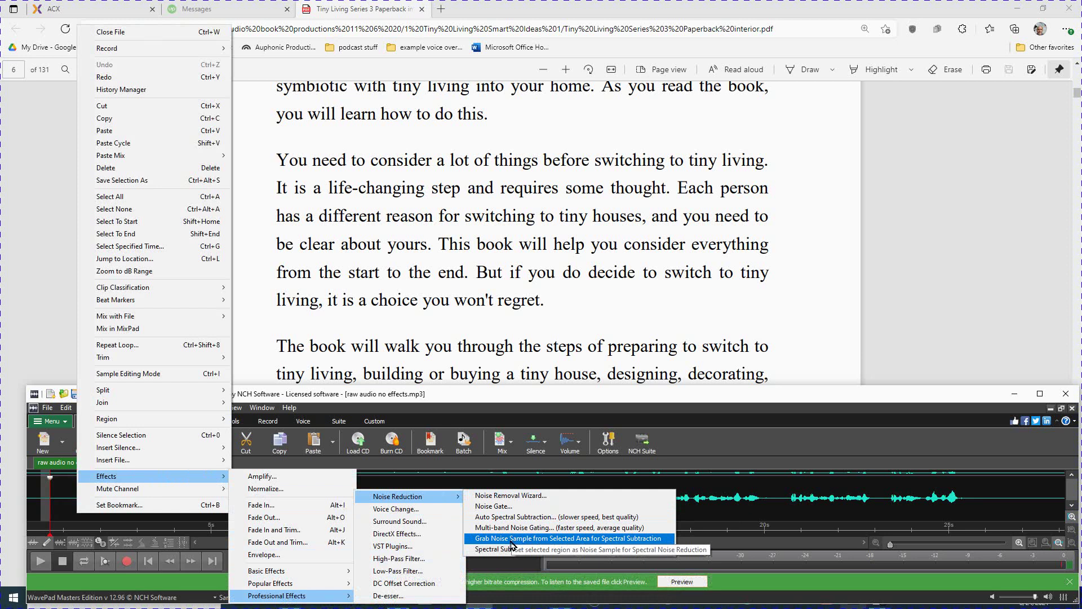
{"action": "left_click", "coordinate": [511, 539]}
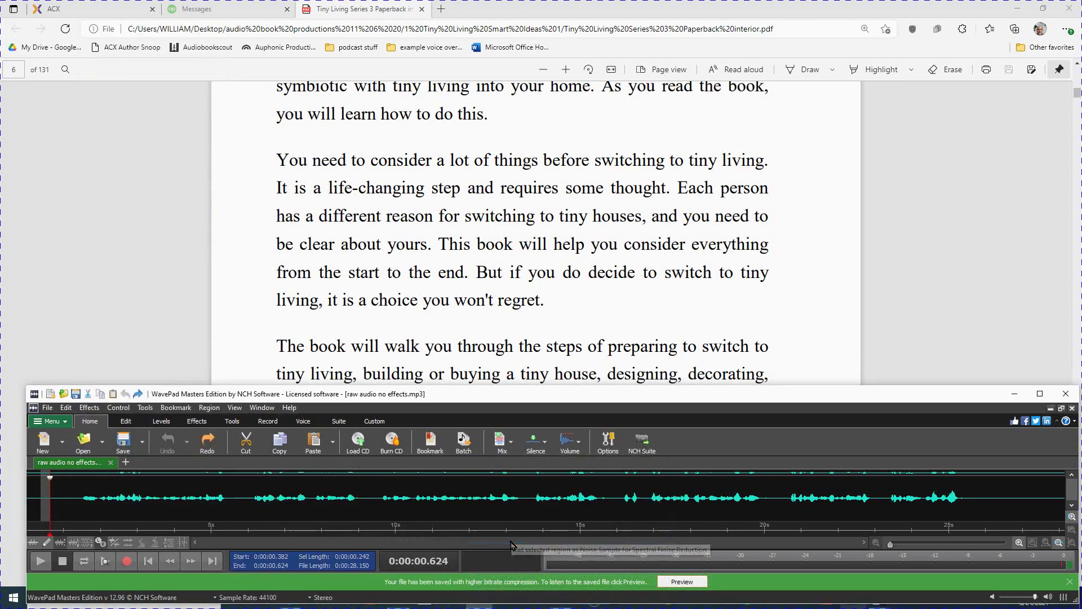
- Clear the selection and run Spectral Subtraction based on Noise Sample over the whole narration
{"action": "left_click", "coordinate": [67, 504]}
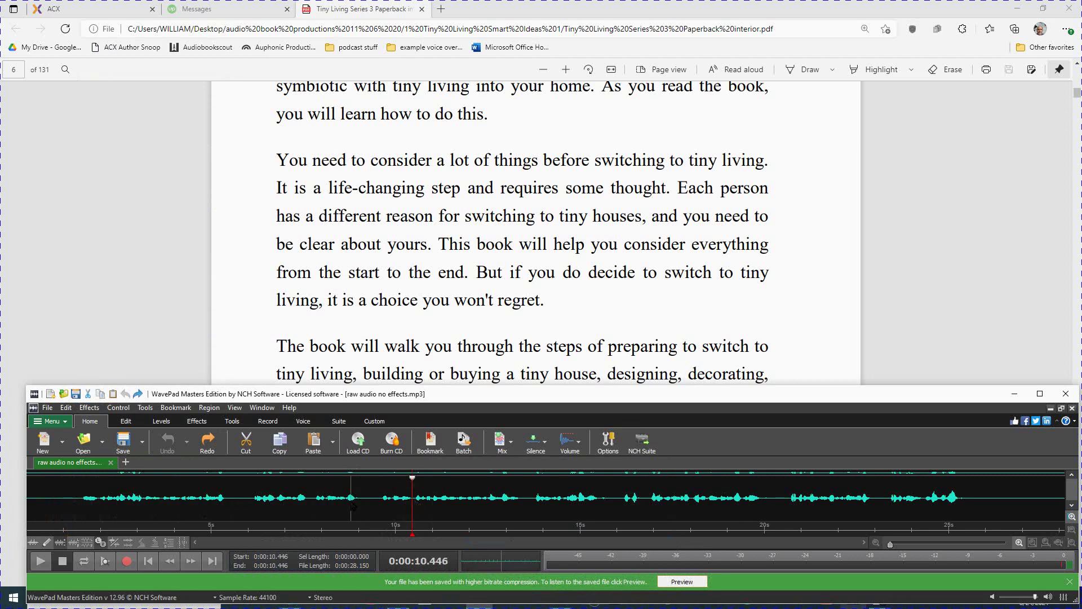
{"action": "left_click_drag", "start_coordinate": [350, 503], "coordinate": [357, 502]}
{"action": "left_click", "coordinate": [276, 503]}
{"action": "right_click", "coordinate": [235, 520]}
{"action": "mouse_move", "coordinate": [311, 479]}
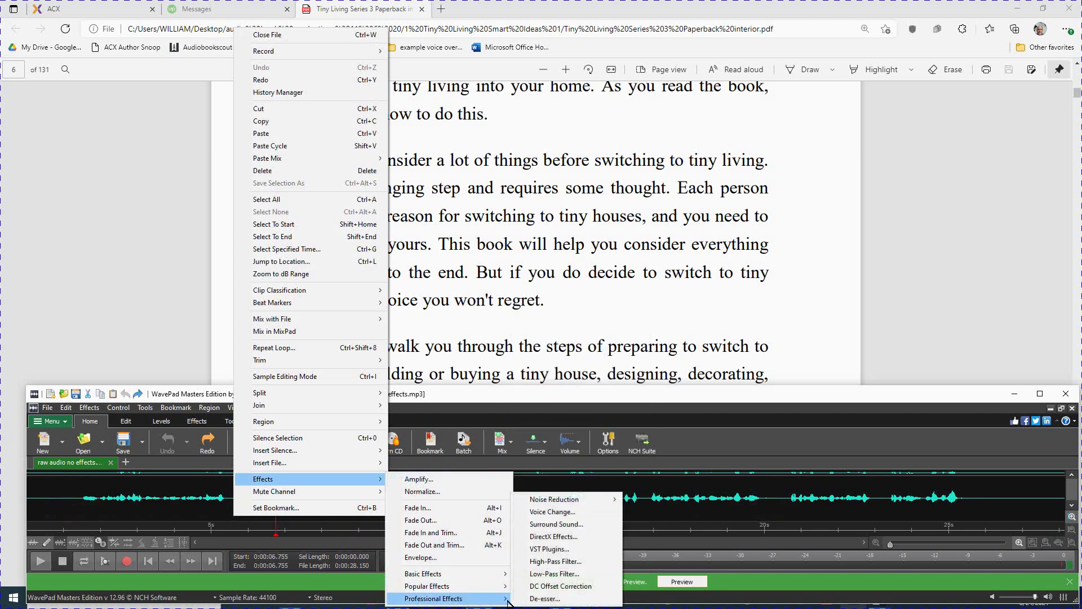
{"action": "mouse_move", "coordinate": [433, 598]}
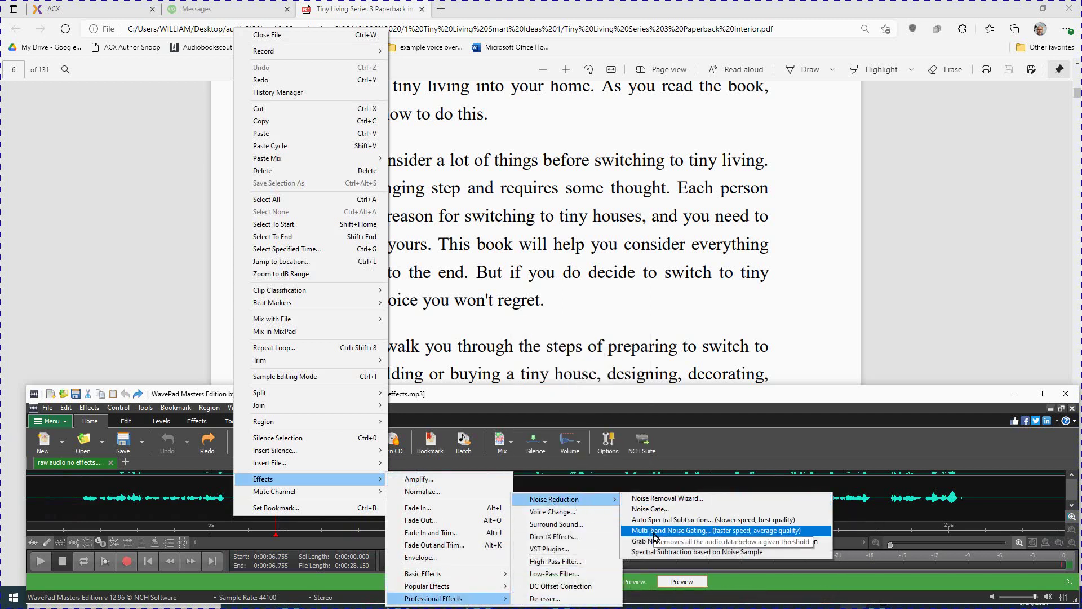
{"action": "mouse_move", "coordinate": [554, 499]}
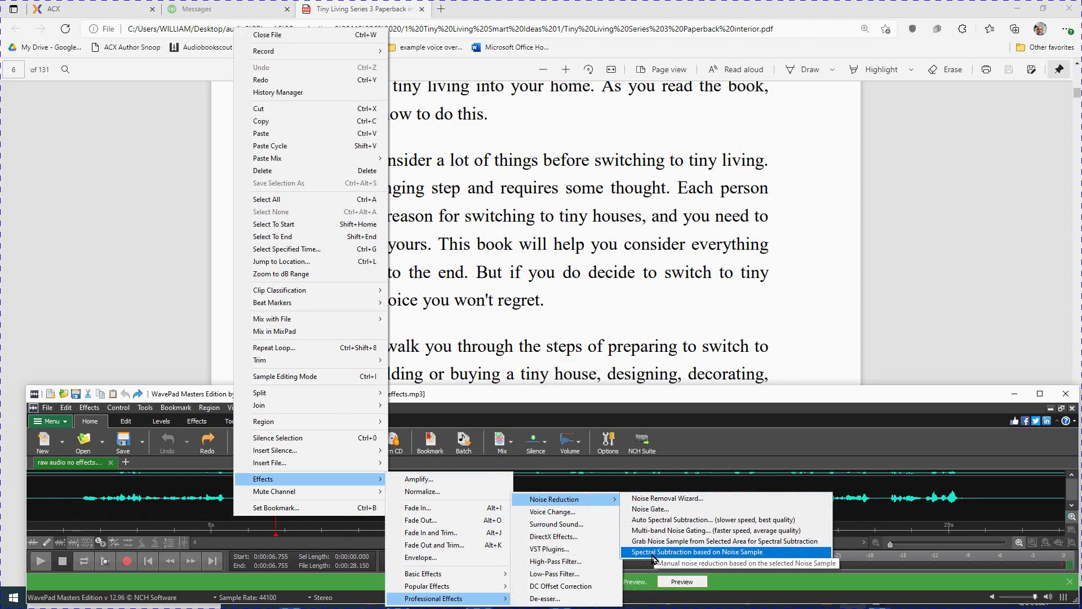
{"action": "left_click", "coordinate": [654, 551]}
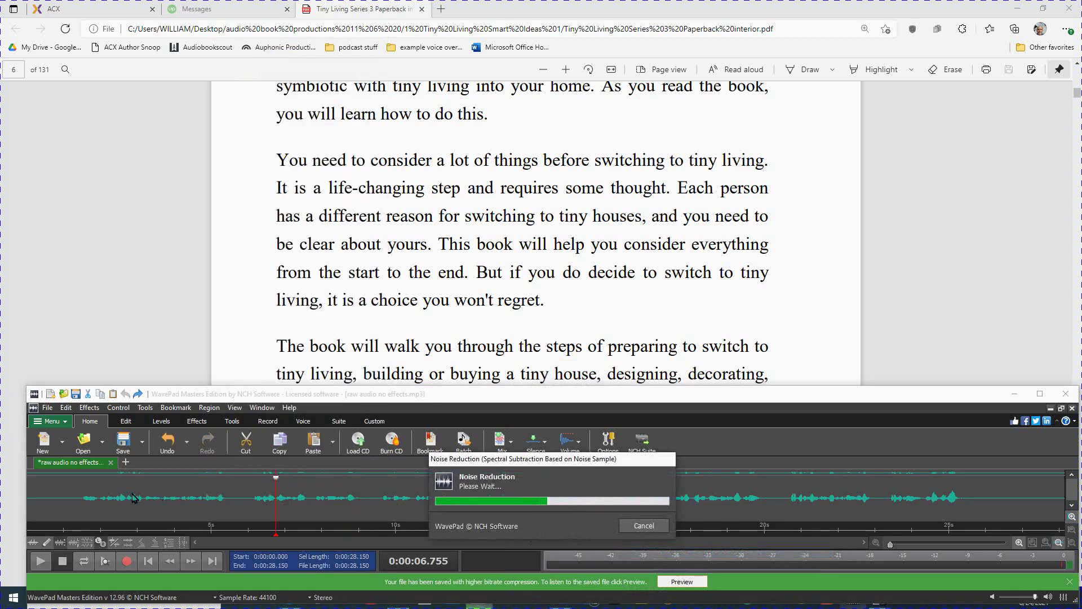
- Run Multi-band Noise Gating on the spectrally cleaned narration
{"action": "right_click", "coordinate": [81, 509]}
{"action": "mouse_move", "coordinate": [107, 475]}
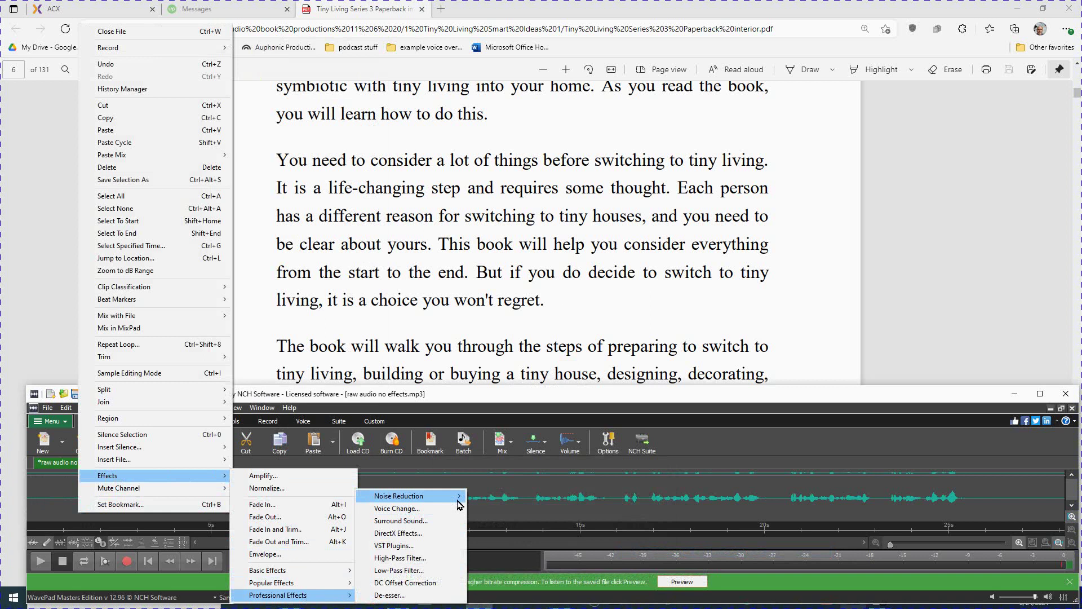
{"action": "left_click", "coordinate": [507, 527]}
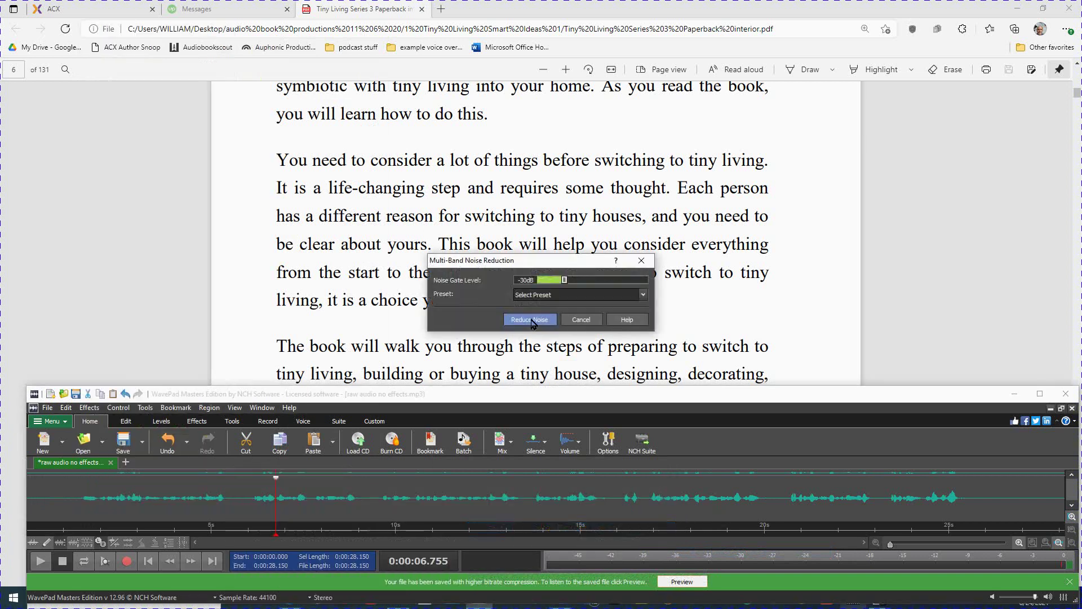
{"action": "left_click", "coordinate": [532, 322]}
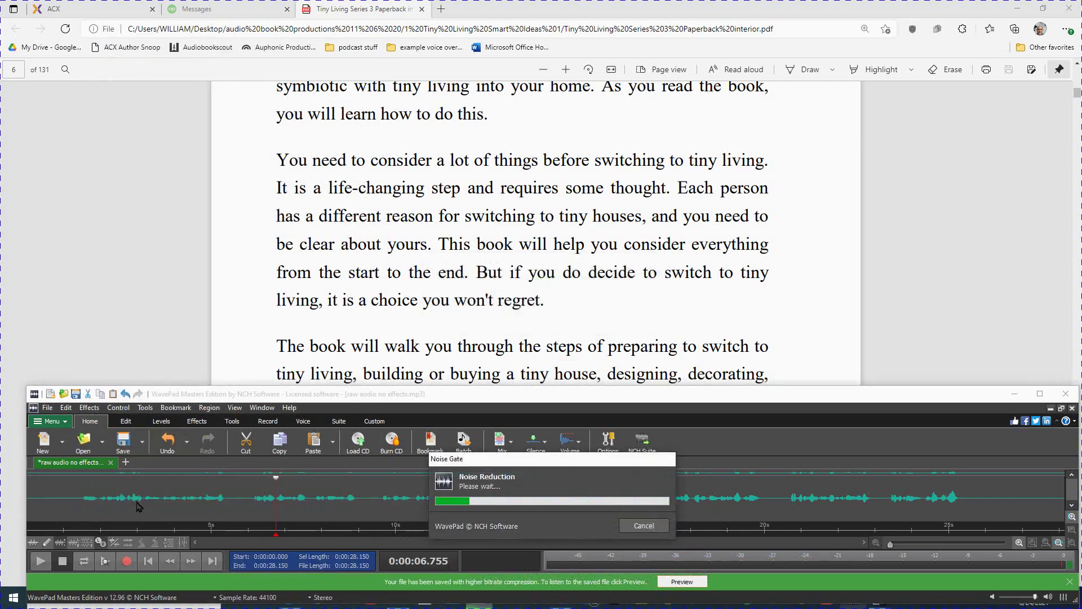
- Normalize the narration, then amplify it
{"action": "right_click", "coordinate": [111, 514]}
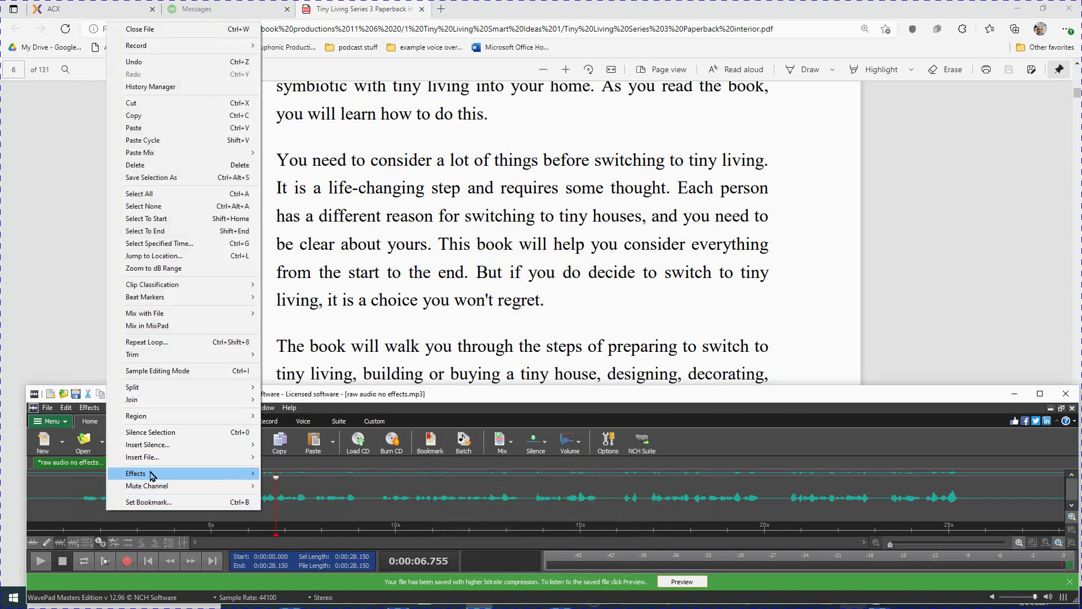
{"action": "left_click", "coordinate": [295, 485]}
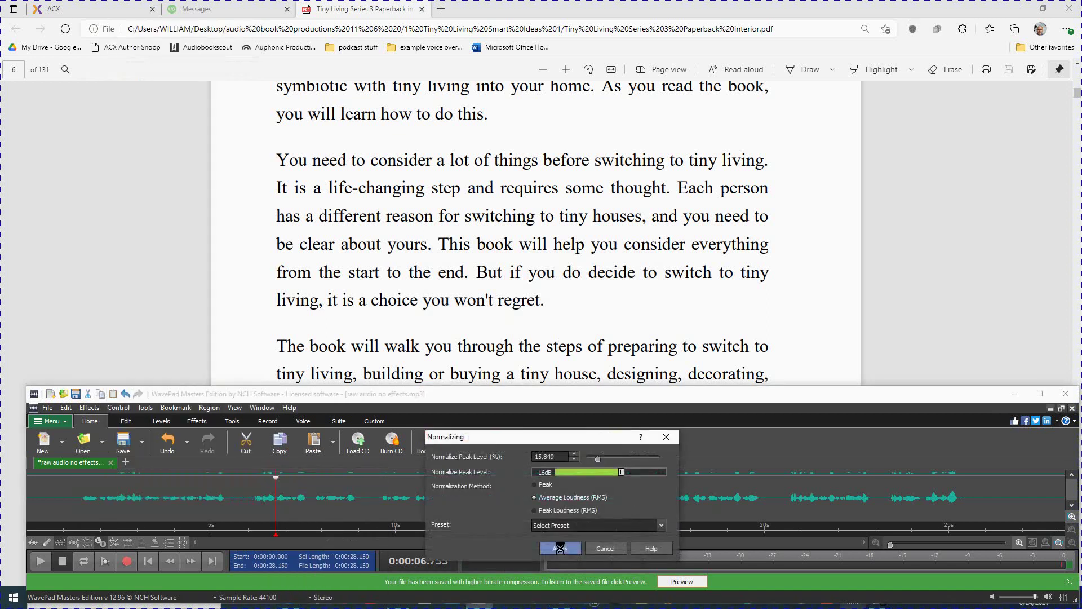
{"action": "right_click", "coordinate": [126, 514]}
{"action": "mouse_move", "coordinate": [208, 473]}
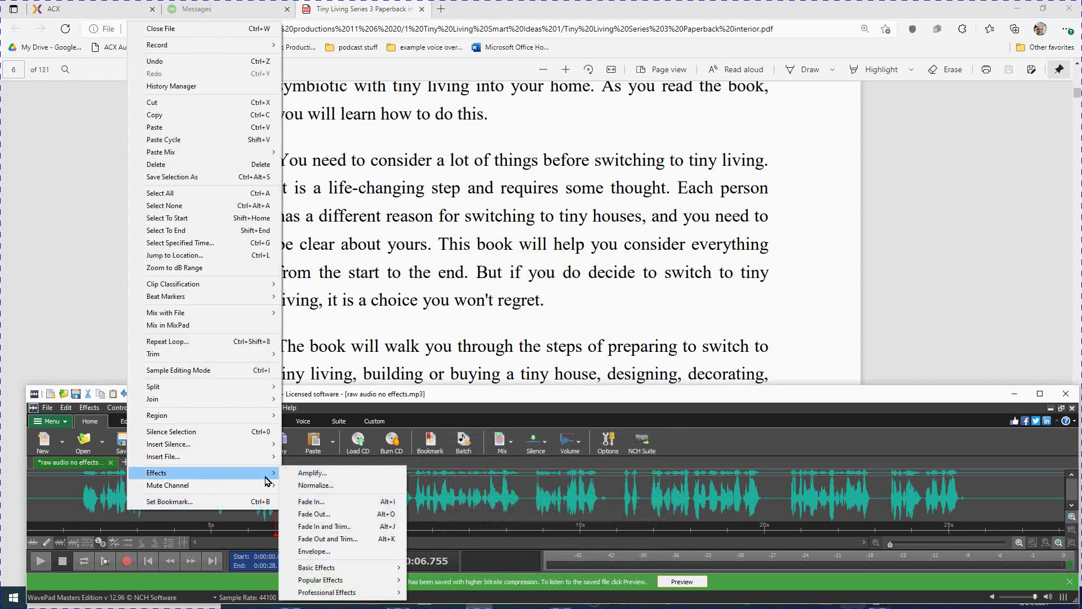
{"action": "left_click", "coordinate": [304, 478]}
{"action": "left_click", "coordinate": [524, 550]}
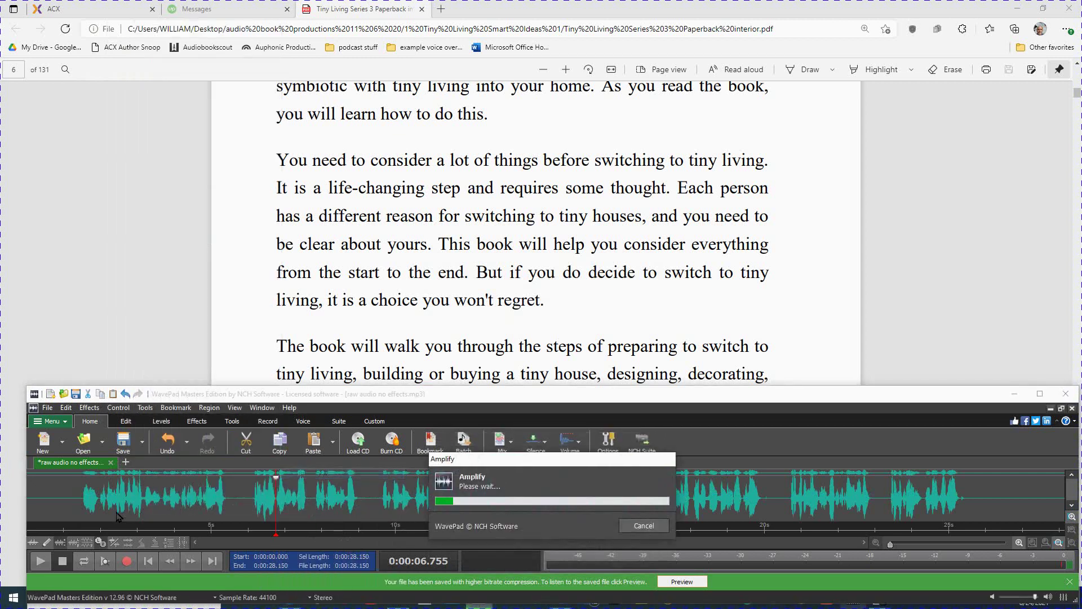
- Apply a second pass of Multi-band Noise Gating to the narration
{"action": "right_click", "coordinate": [81, 514]}
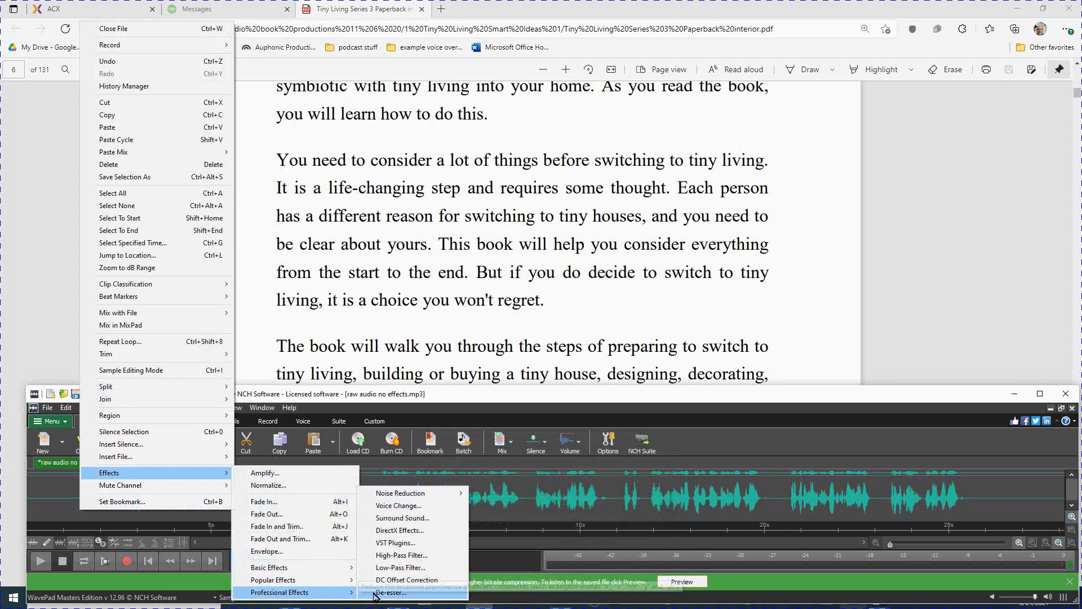
{"action": "mouse_move", "coordinate": [279, 592]}
{"action": "mouse_move", "coordinate": [406, 492]}
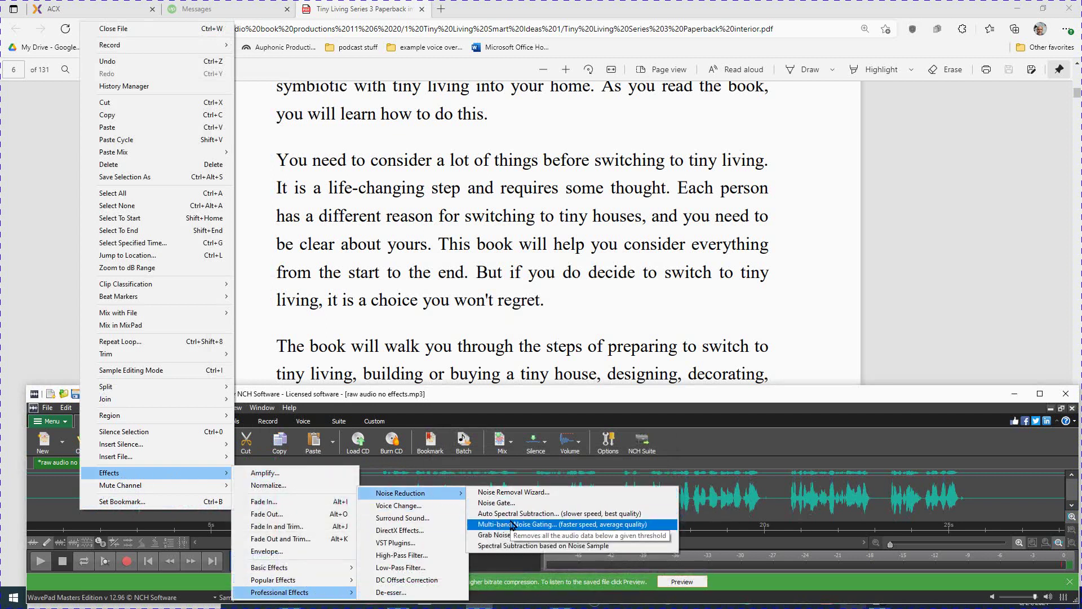
{"action": "left_click", "coordinate": [514, 524]}
{"action": "left_click", "coordinate": [530, 320]}
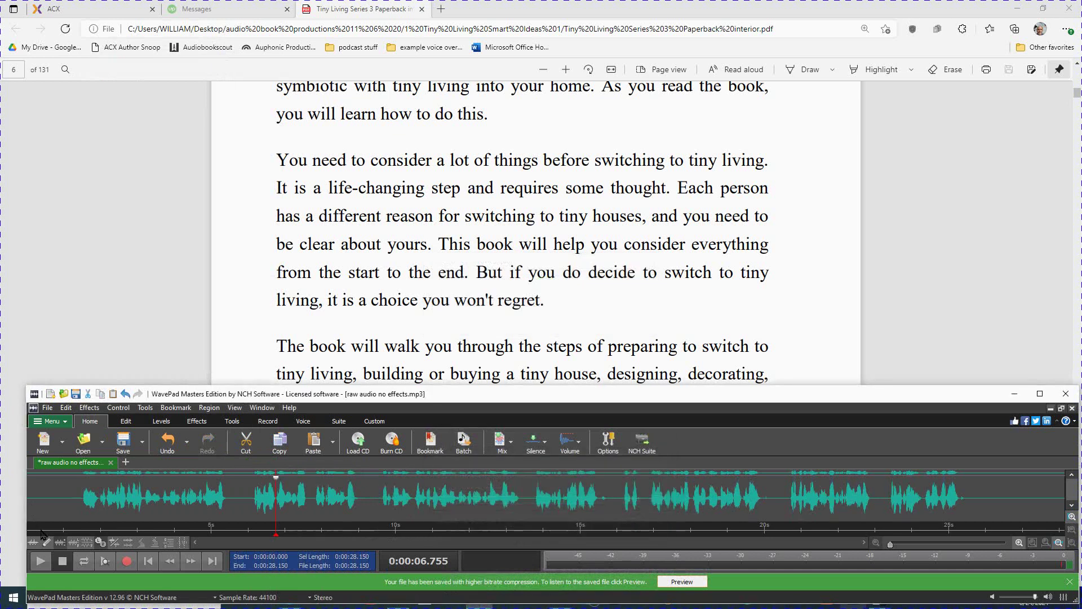
{"action": "left_click", "coordinate": [149, 560]}
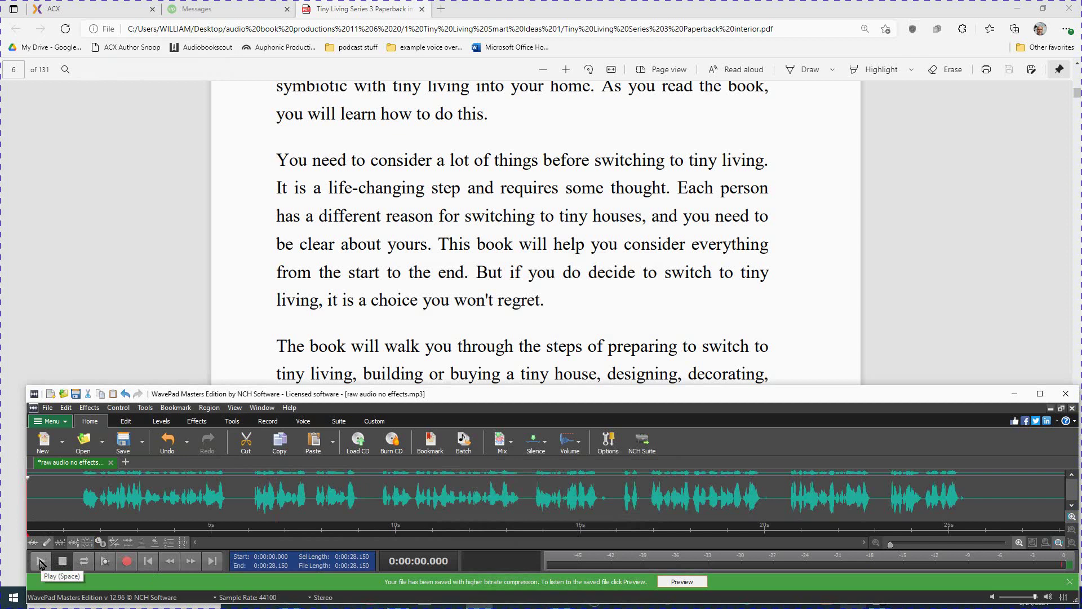
{"action": "left_click", "coordinate": [40, 561]}
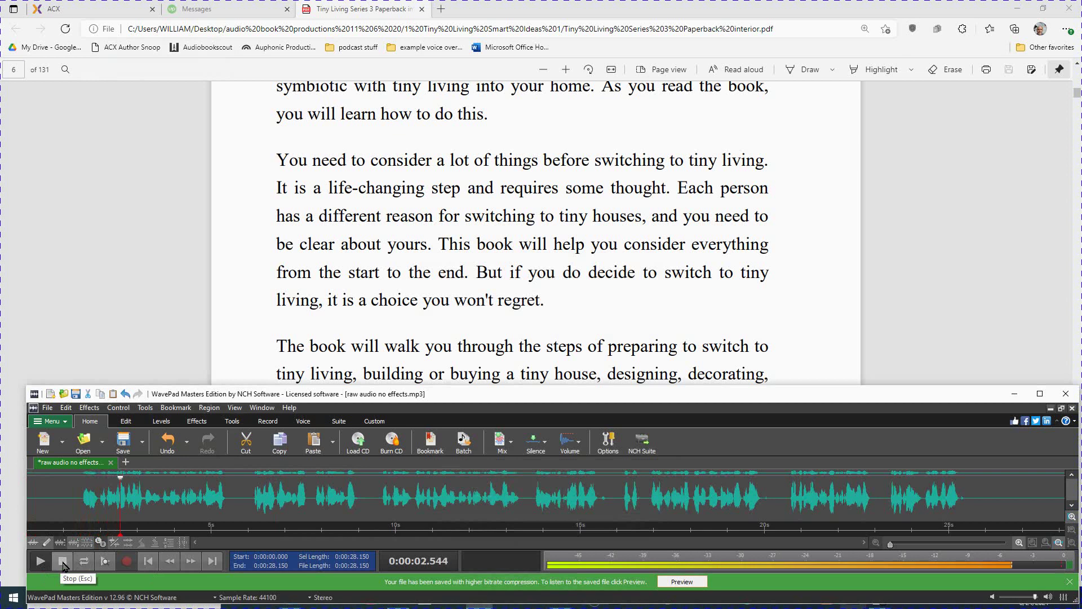